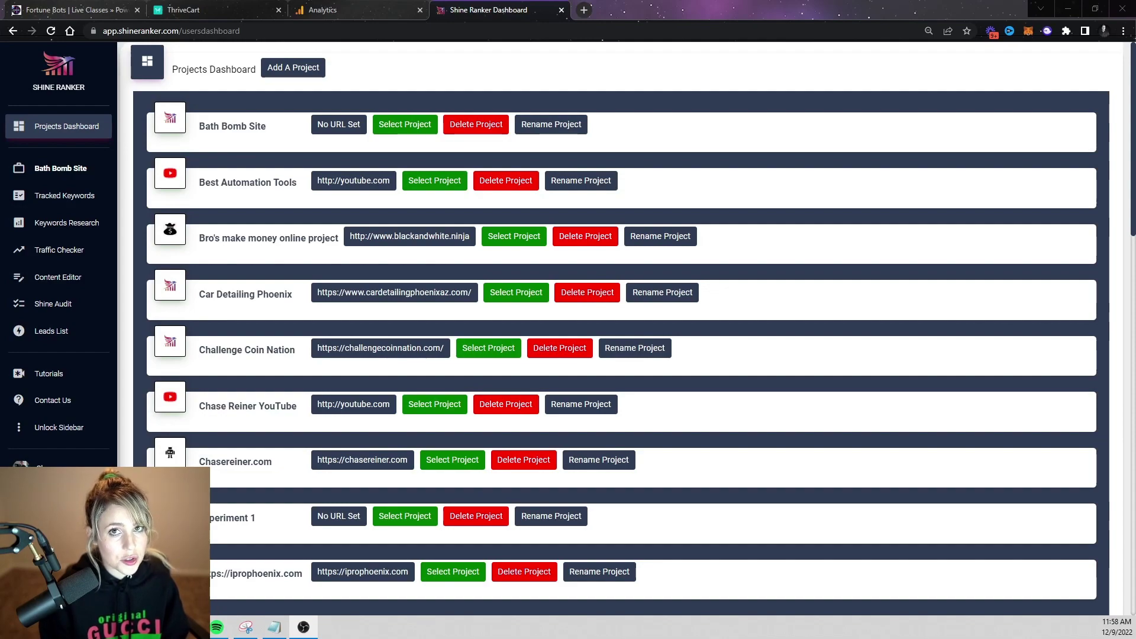
Step: Submit 'web design in santa barbara' and 'seo in santa barbara' for keyword research, returning 14 results
left_click(62, 223)
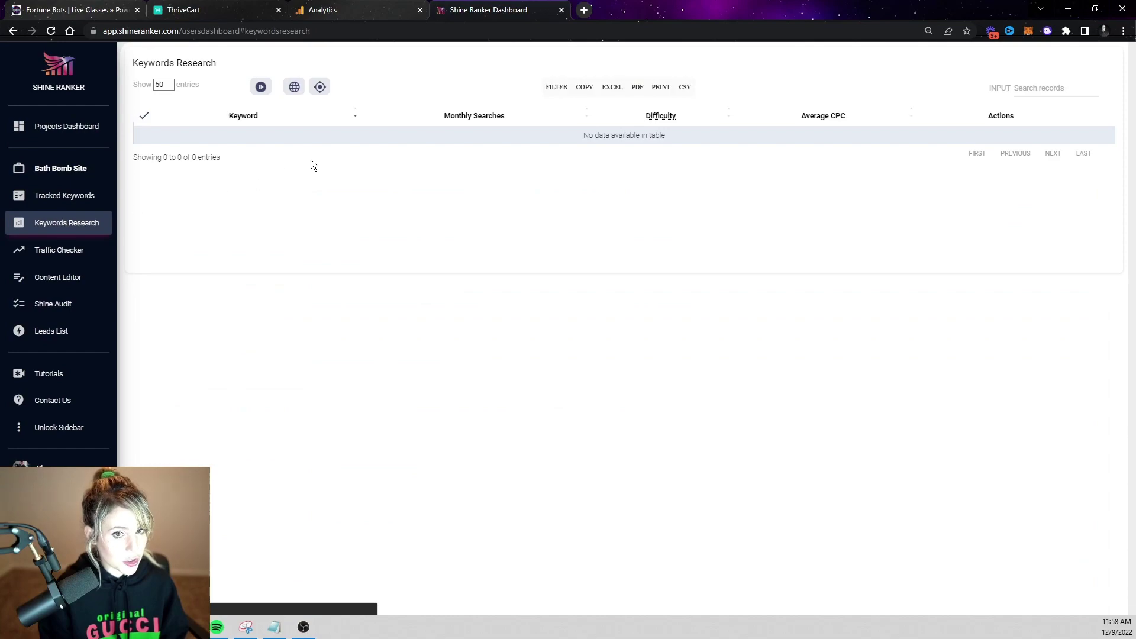
left_click(262, 88)
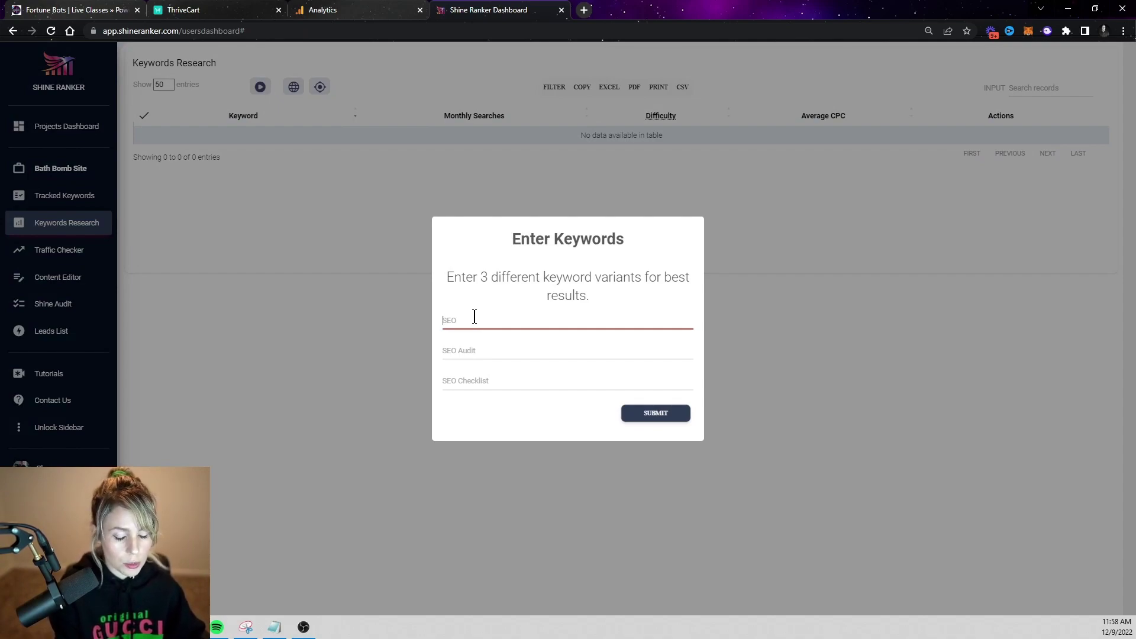
type("web design in santa barbar")
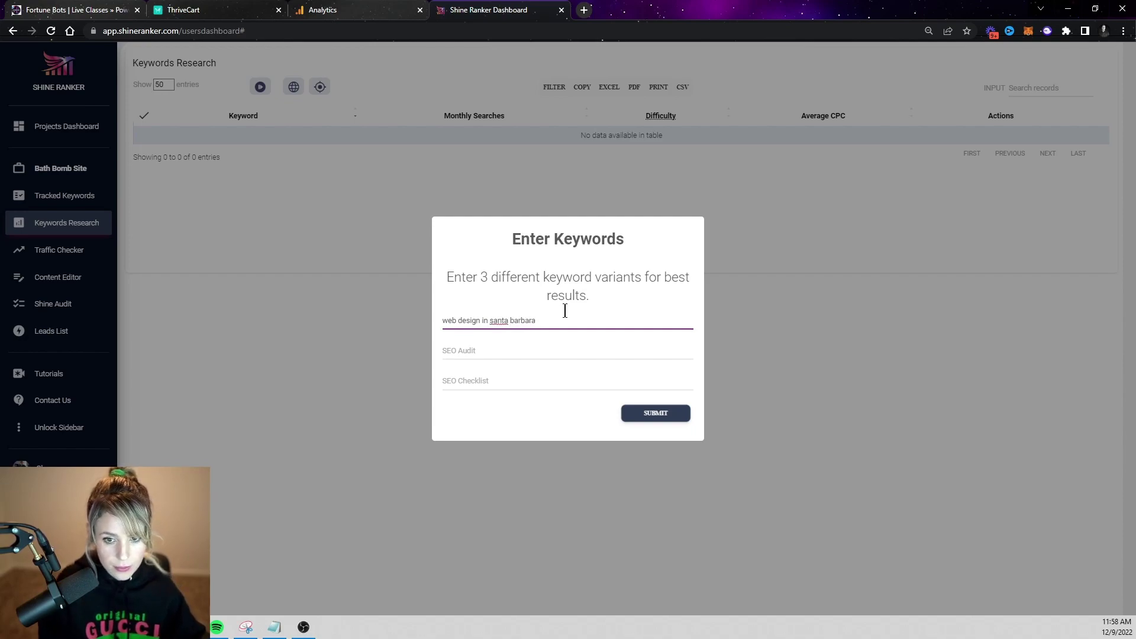
type("a")
left_click(553, 349)
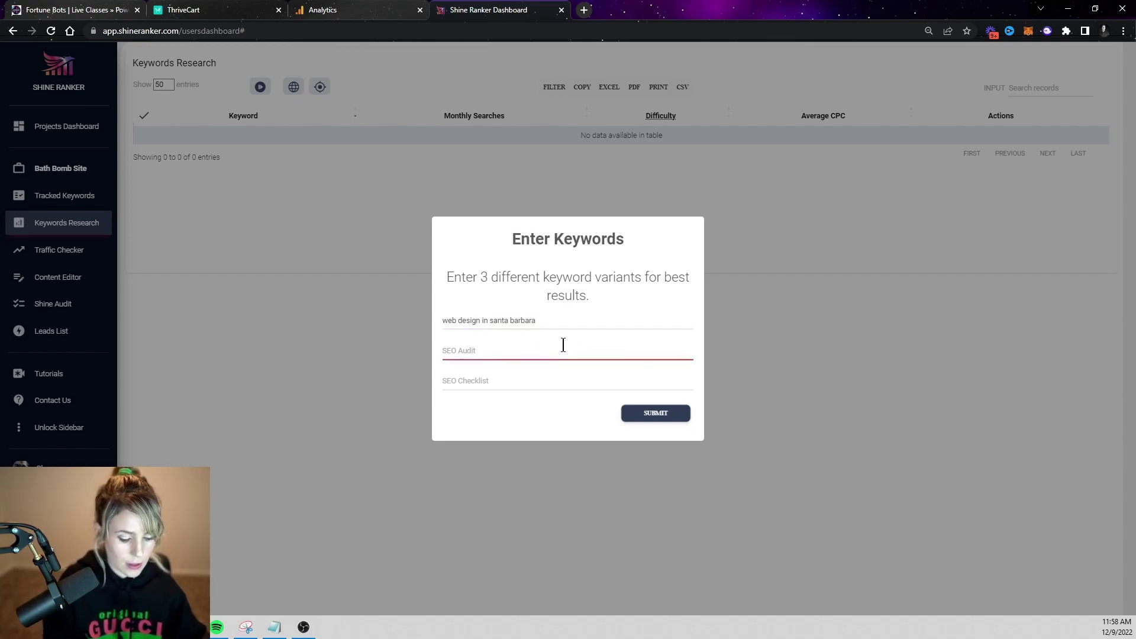
type("sseo in santa")
key("BackSpace")
key("BackSpace")
key("BackSpace")
key("BackSpace")
key("BackSpace")
key("BackSpace")
key("BackSpace")
key("BackSpace")
key("BackSpace")
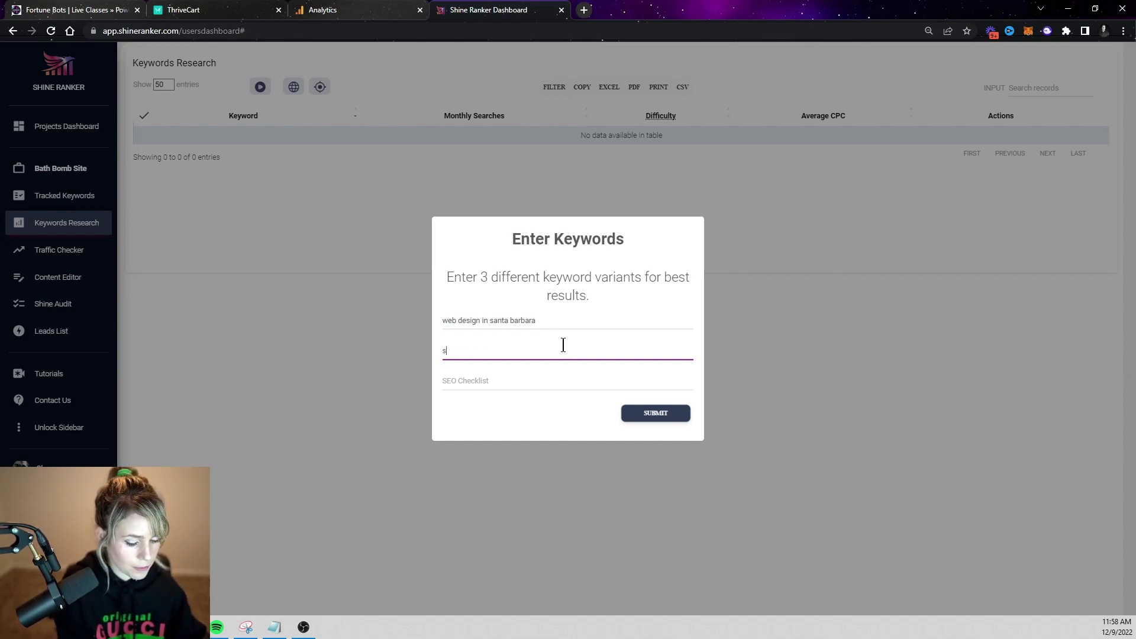
type("eo in santa barbara")
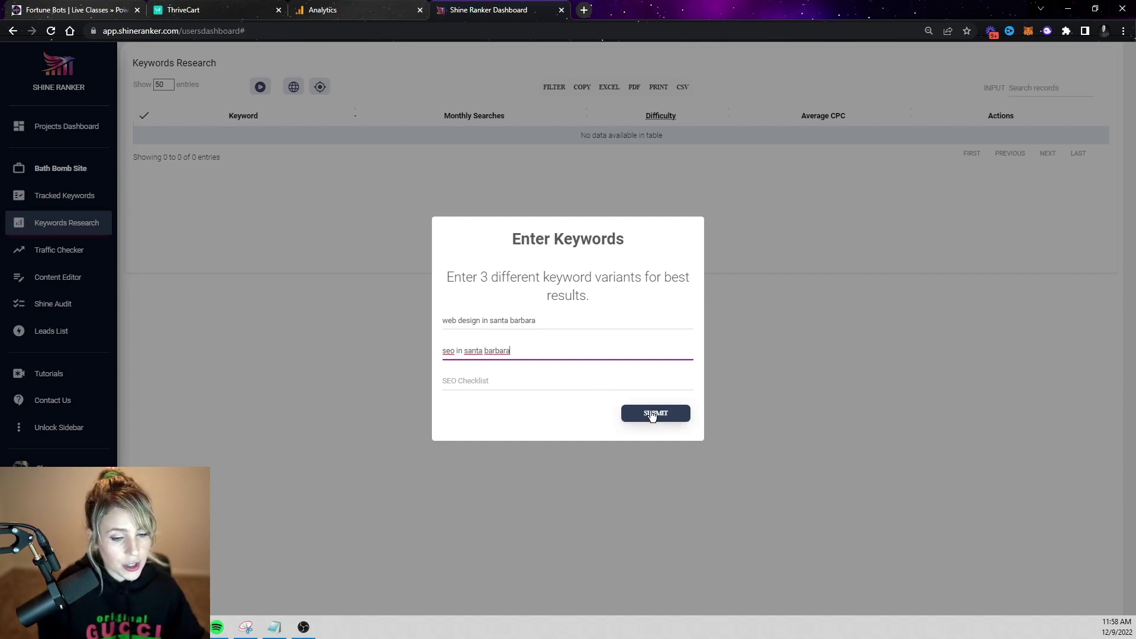
left_click(652, 414)
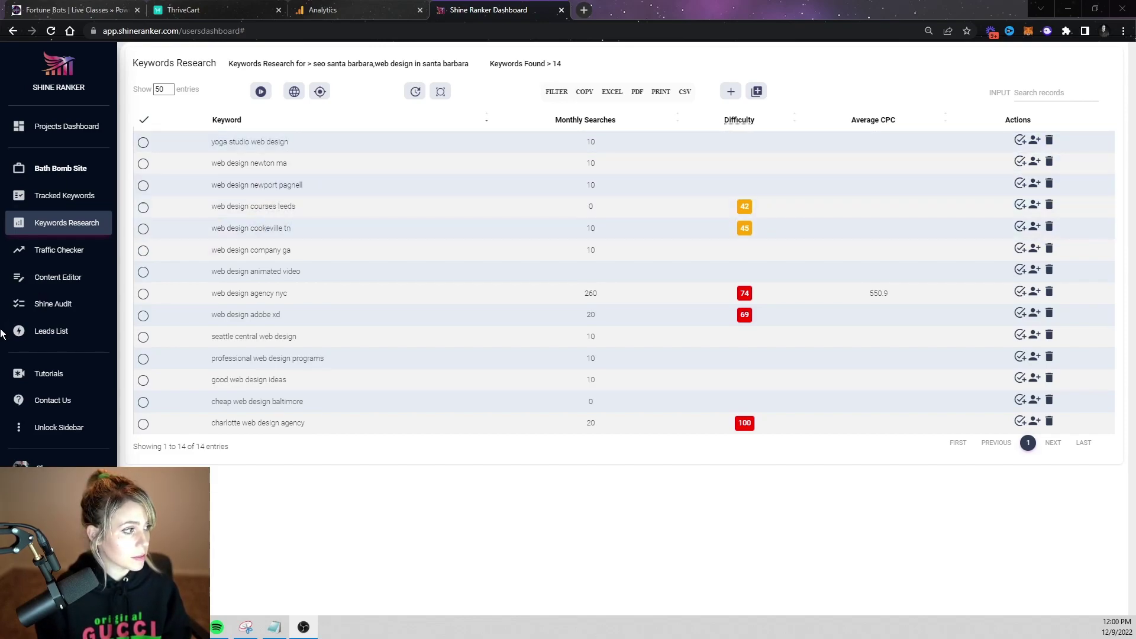
Step: Open the 'How to Get High Paying Local SEO Clients' draft from the Content Editor history
left_click(32, 281)
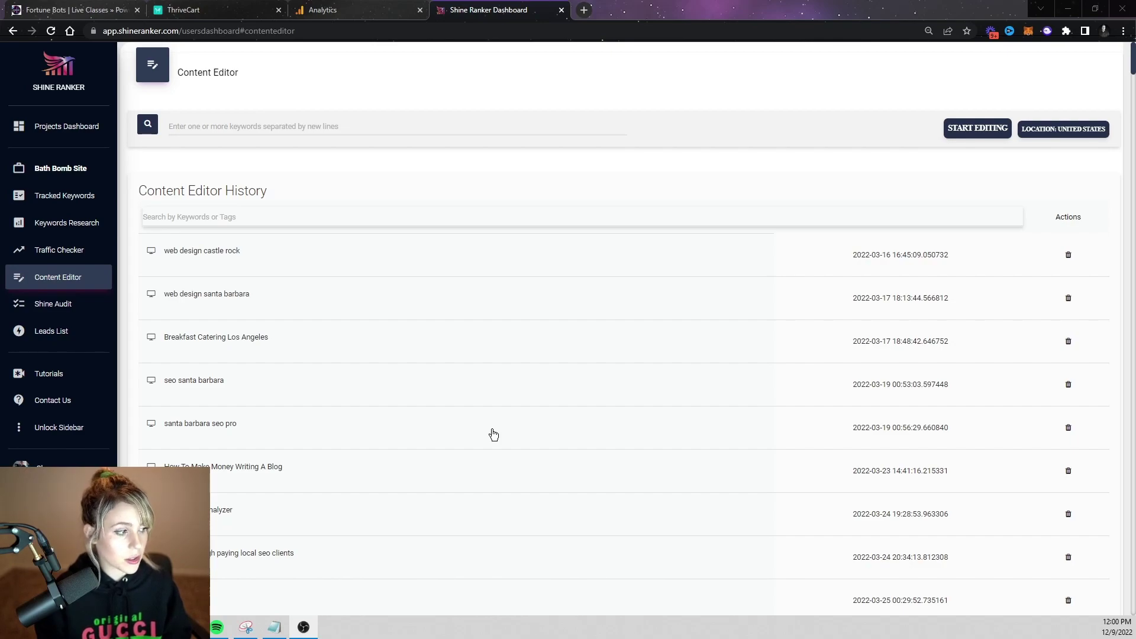
scroll(494, 435, "down", 2)
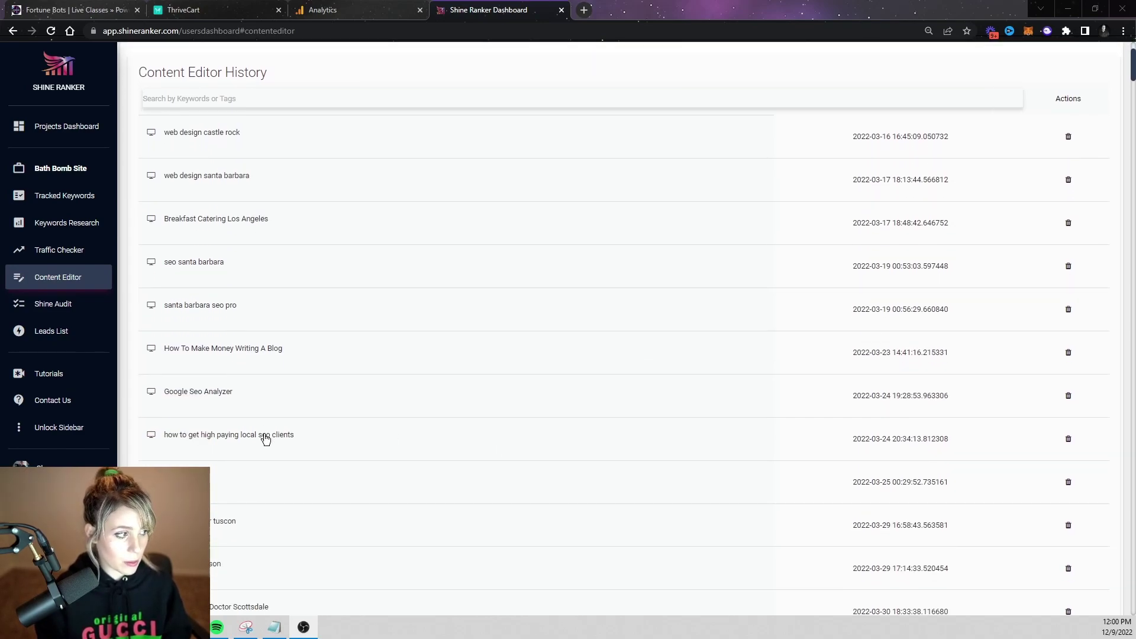
left_click(265, 436)
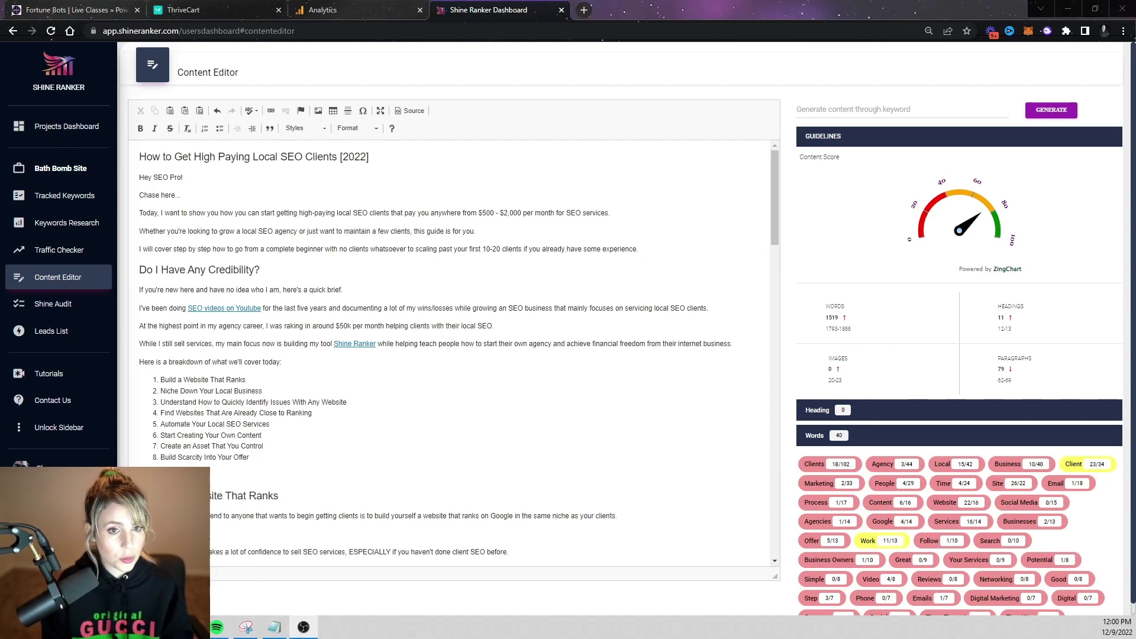
left_click(933, 106)
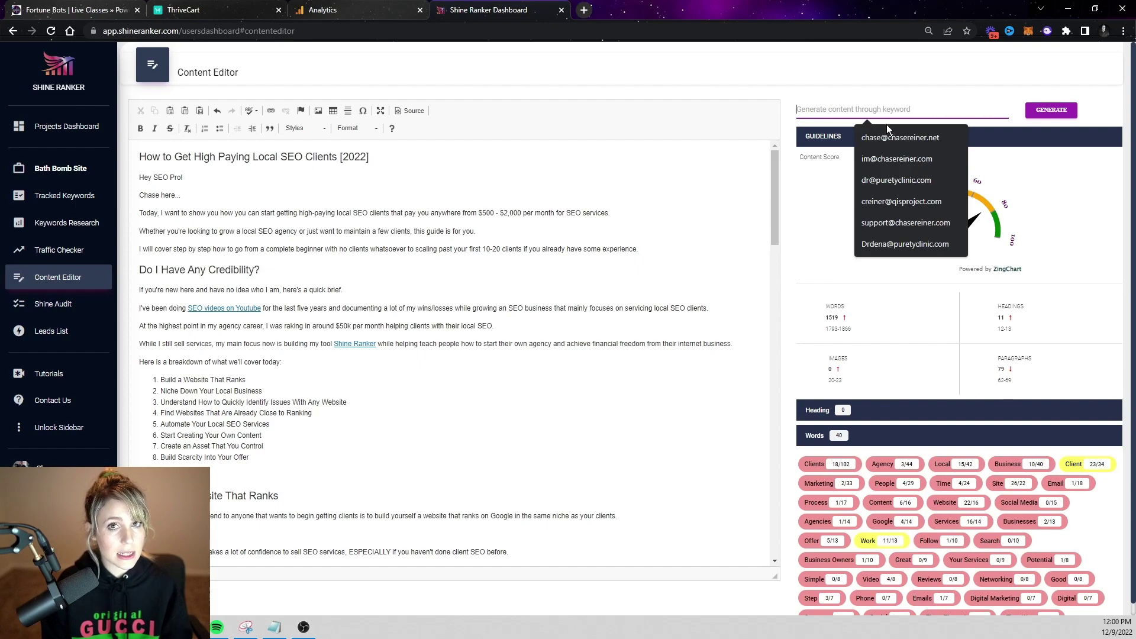
left_click(572, 380)
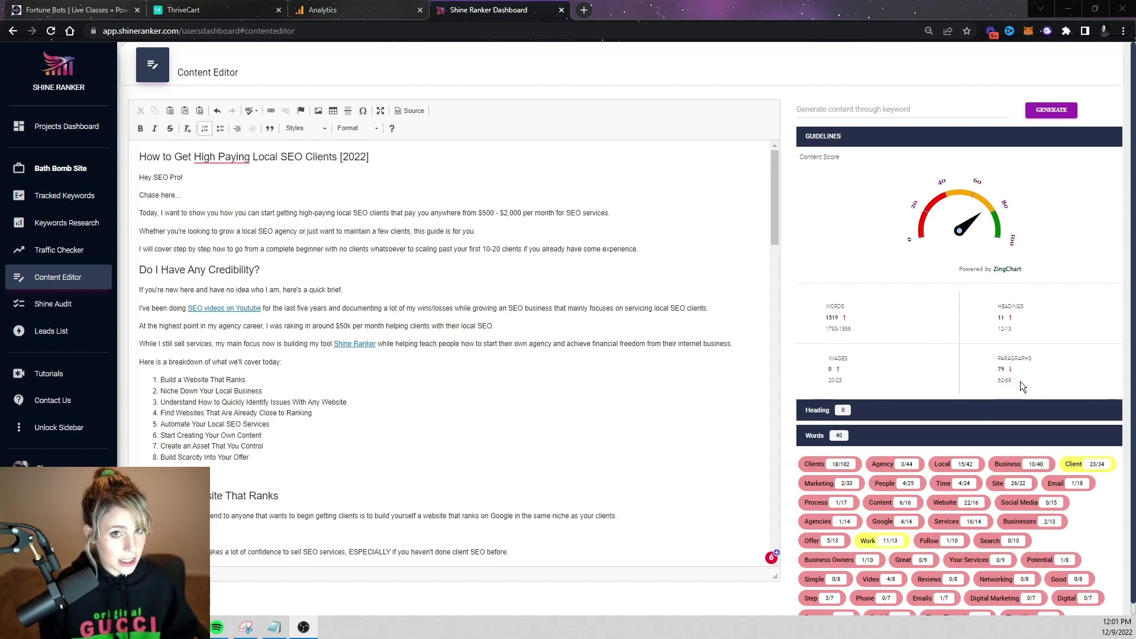
scroll(922, 392, "down", 1)
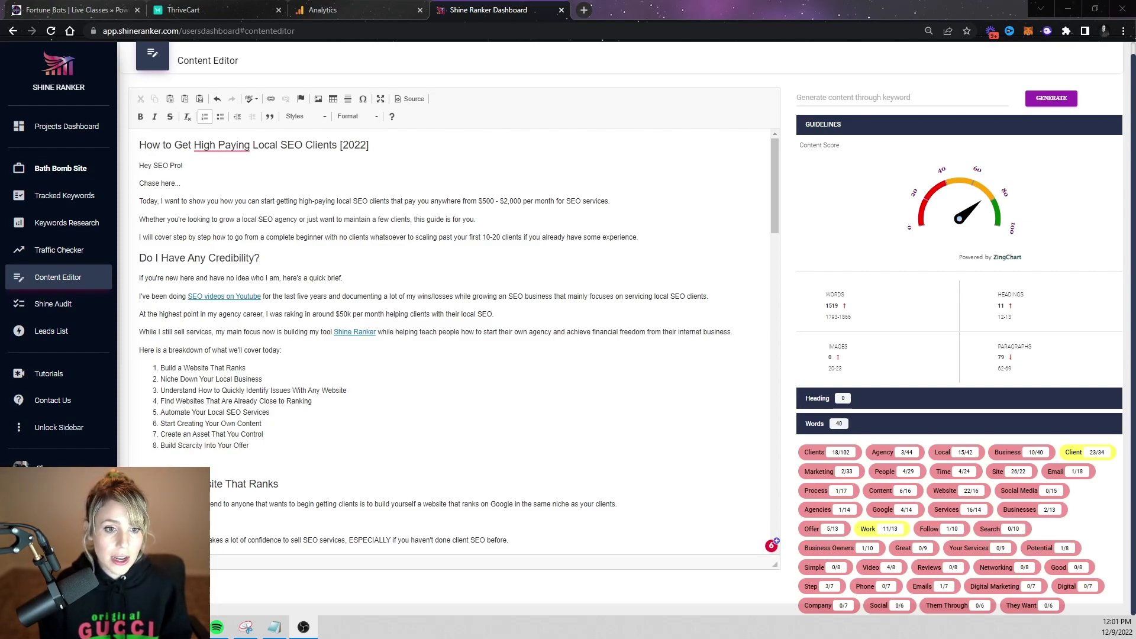
left_click(39, 305)
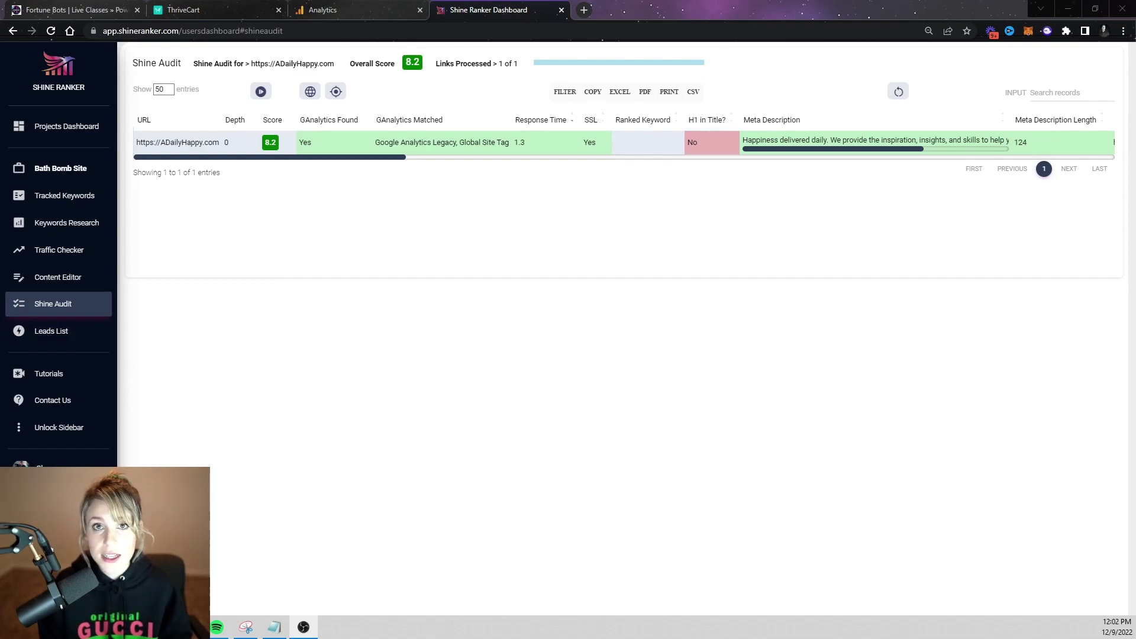
left_click(262, 93)
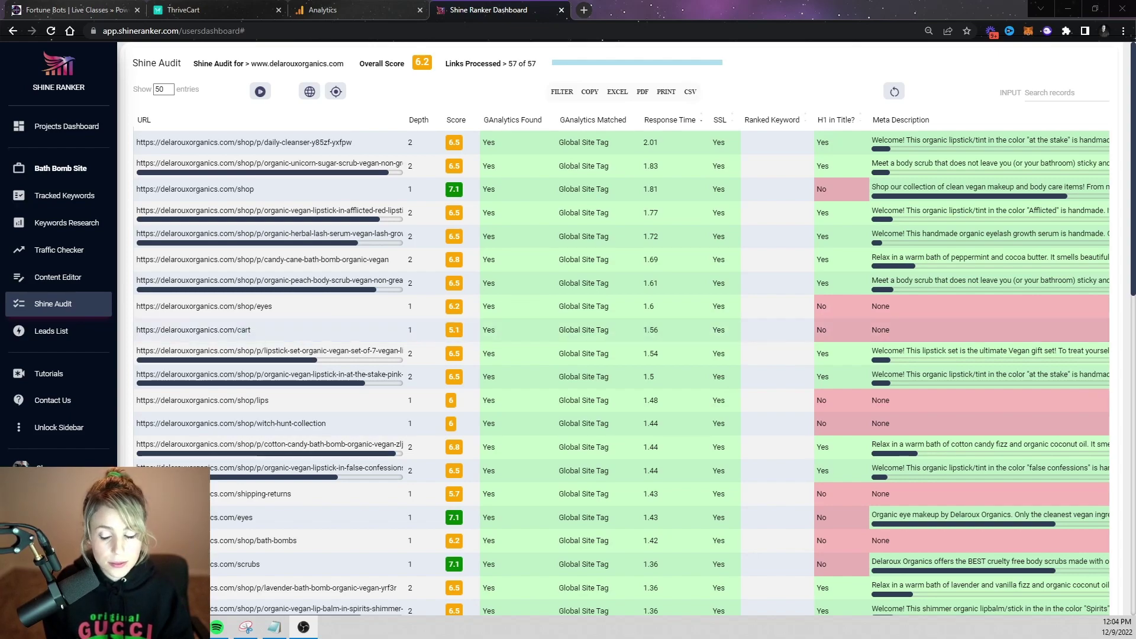
Step: Open the Traffic Checker page, whose keyword tracking table is still empty
left_click(59, 249)
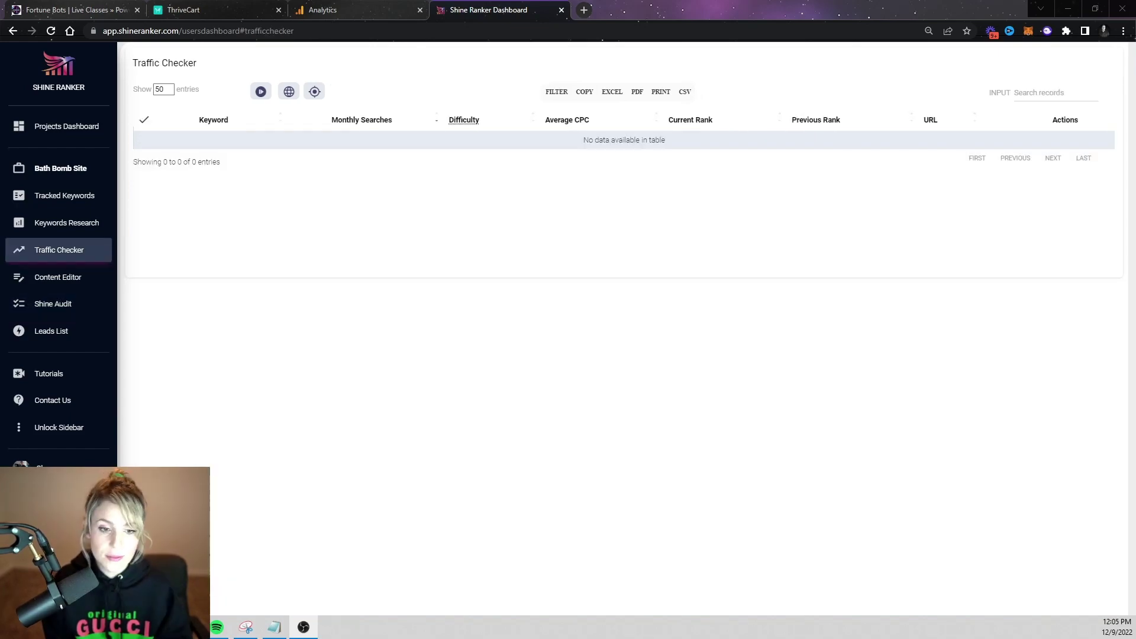